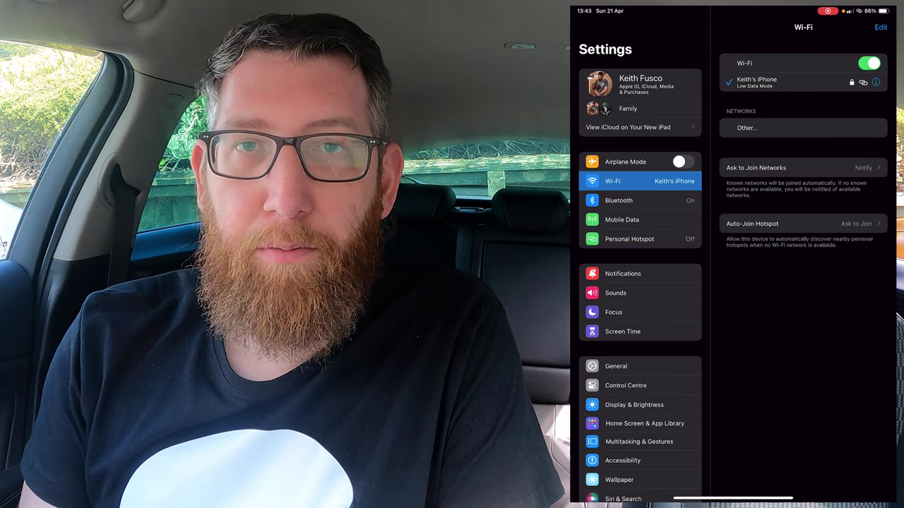
- Put the Known Networks list into edit mode after Touch ID authentication
{"action": "left_click", "coordinate": [880, 27]}
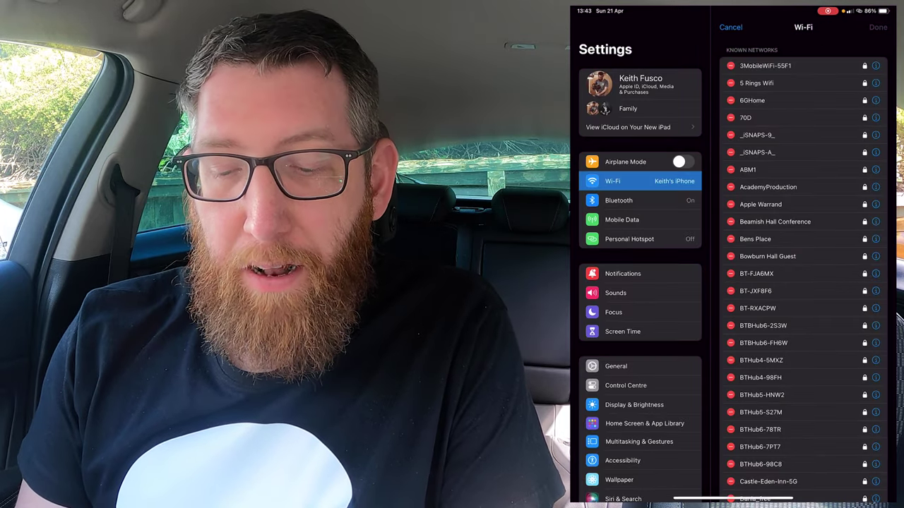
{"action": "scroll", "coordinate": [804, 268], "scroll_direction": "down", "scroll_amount": 15}
{"action": "scroll", "coordinate": [804, 268], "scroll_direction": "up", "scroll_amount": 15}
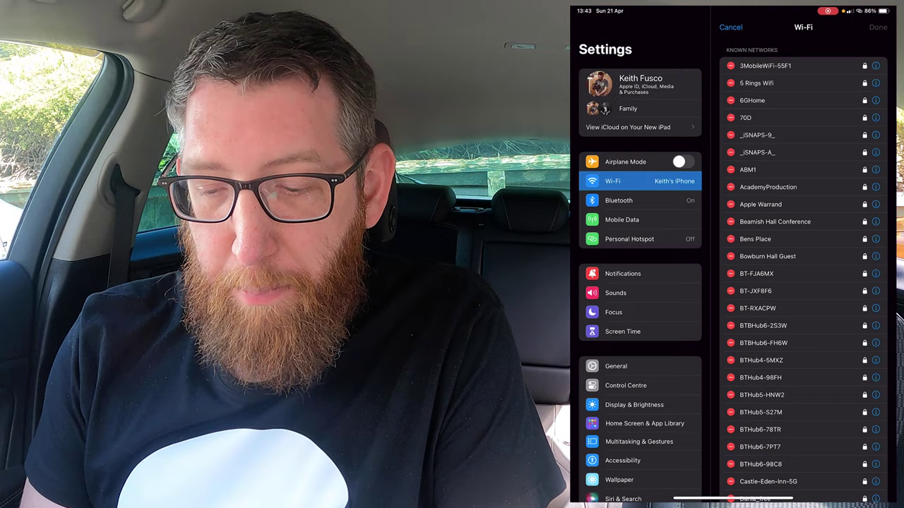
- Open the saved network BTBHub6-2S3W's details to reveal its password
{"action": "left_click", "coordinate": [875, 326]}
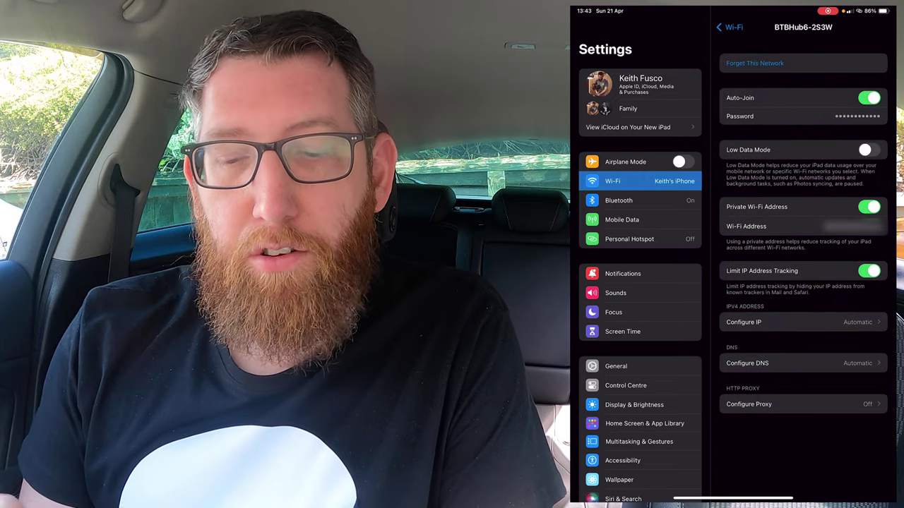